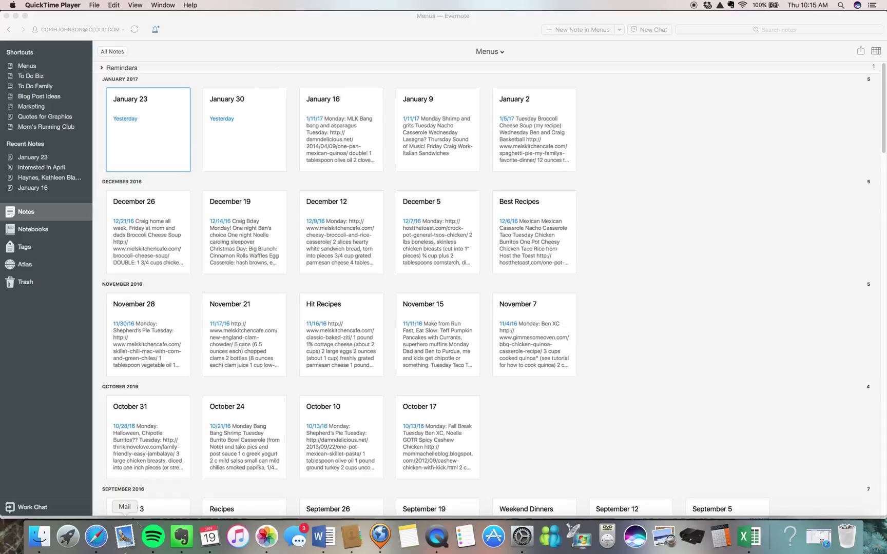
Switch to Pinterest in Safari for a look, return to Evernote and display the list of all notebooks.
click(96, 536)
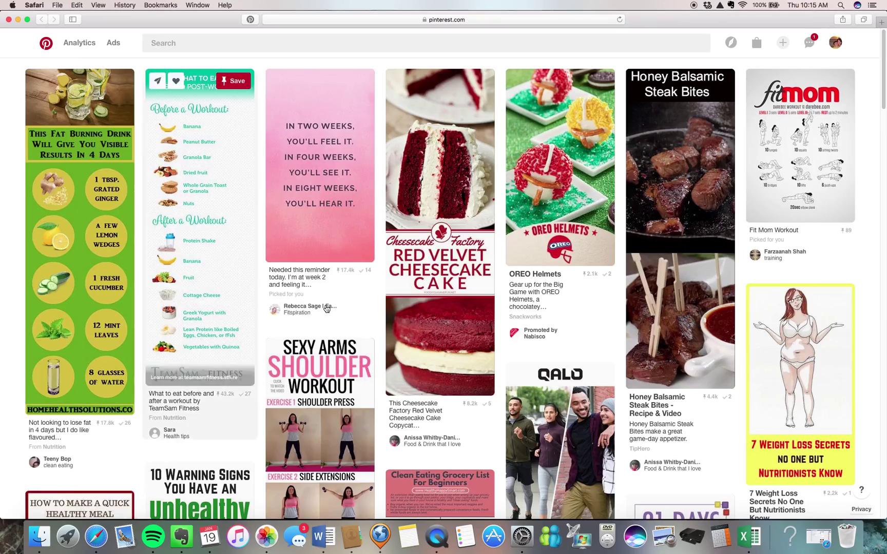
click(176, 537)
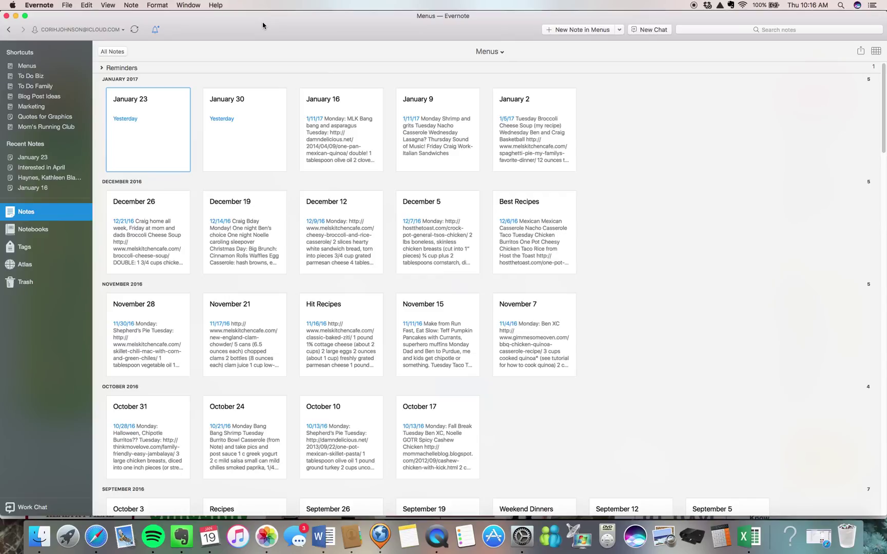
click(134, 32)
click(31, 234)
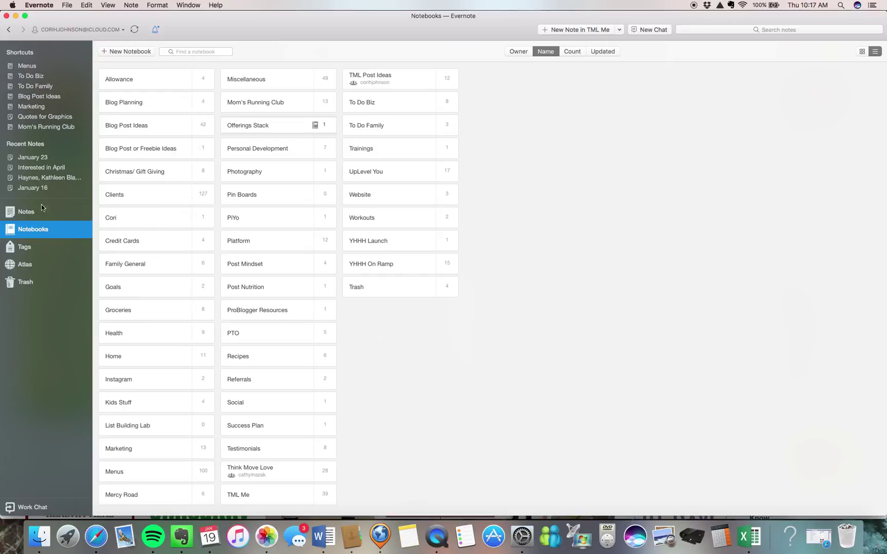
Show the Menus notebook, view its existing January 23 note and close that note.
click(32, 68)
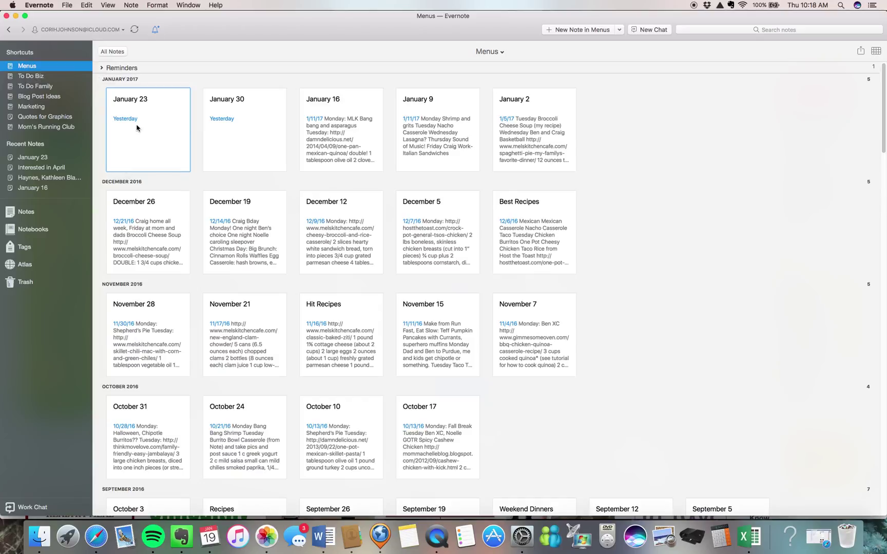
double_click(151, 123)
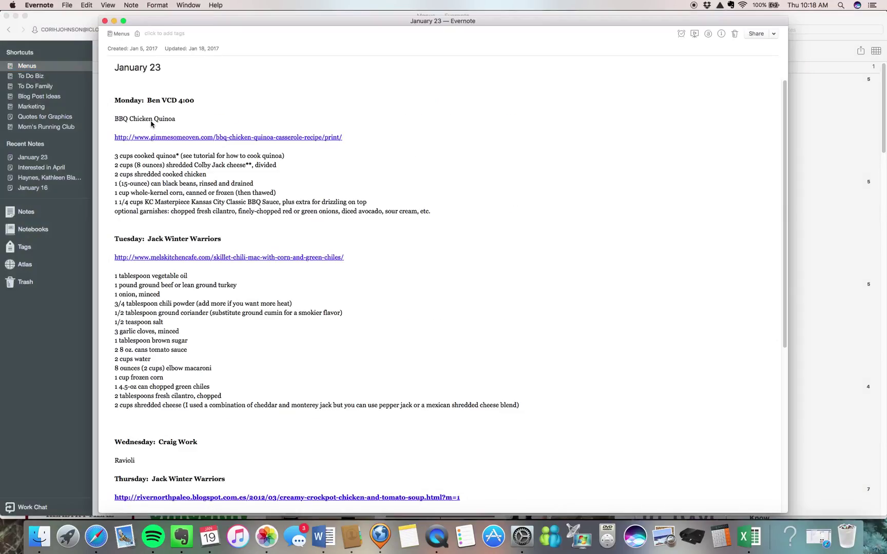
click(105, 20)
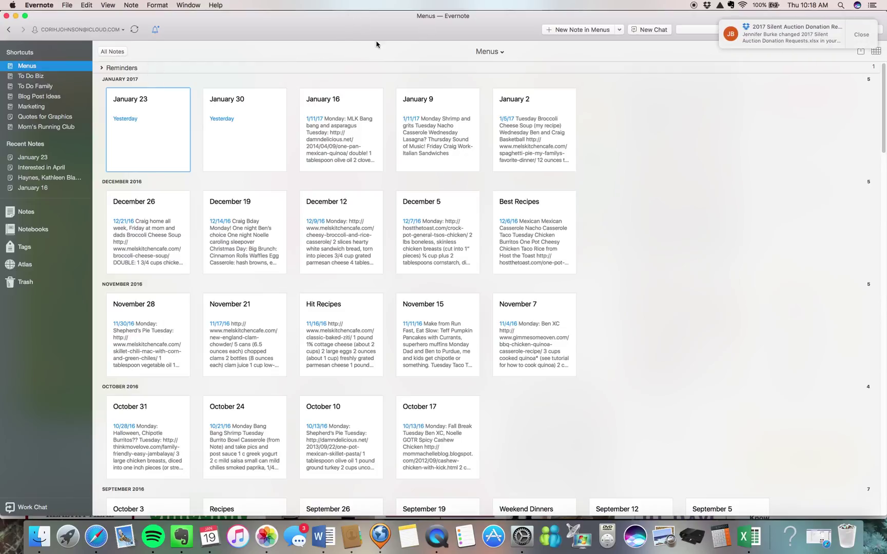
Create a new note in the Menus notebook titled "January 23".
click(563, 31)
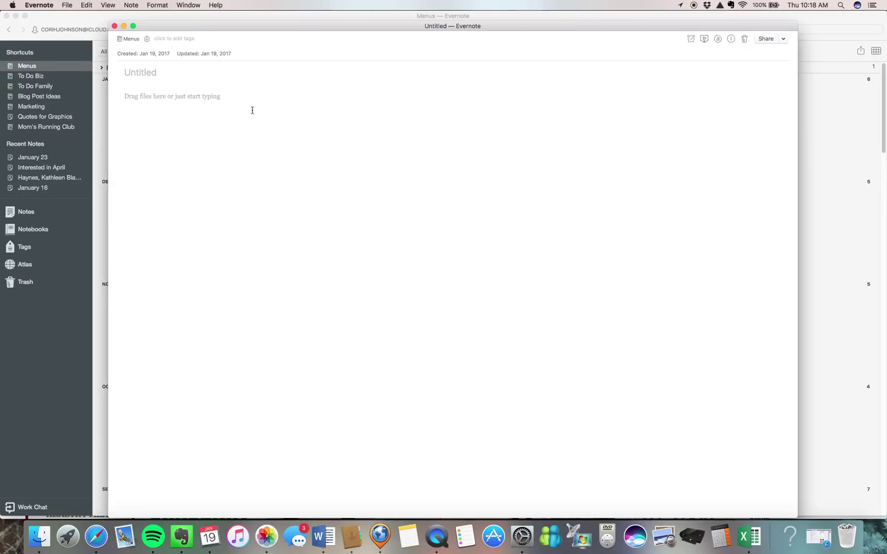
text(M)
key(BackSpace)
text(January 23)
key(Return)
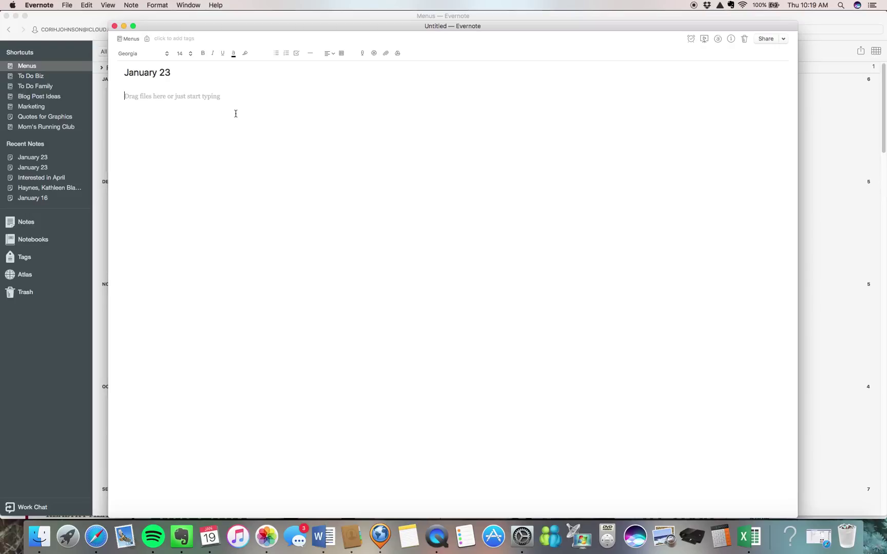
Enter the weekday headings Monday, Tuesday, Wednesday and Thursday in the note body, leaving blank lines between them.
text(Monday)
key(Return)
key(Return)
key(Return)
text(Tuesd)
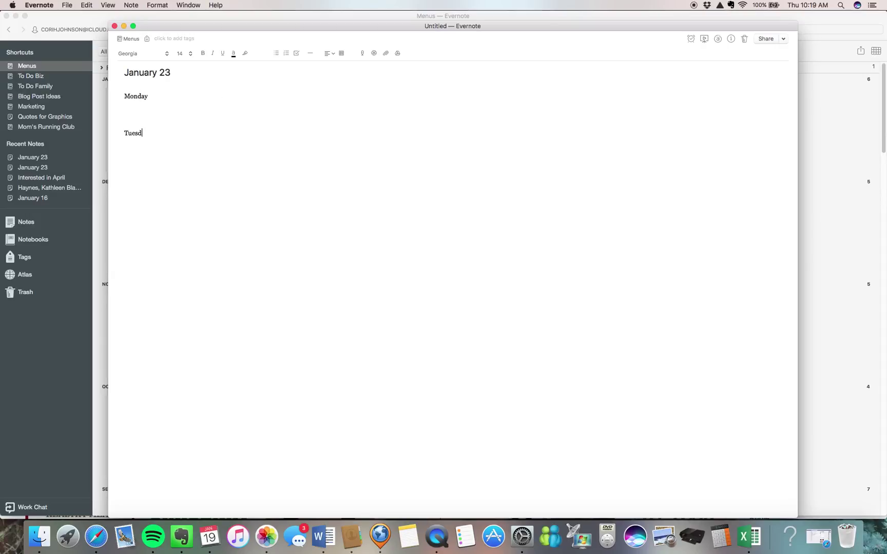
text(ay)
key(Return)
key(Return)
key(Return)
text(Wedneda)
key(BackSpace)
key(BackSpace)
text(sday)
key(Return)
key(Return)
key(Return)
text(Thursday)
Add the family member's first name and "VCD therapy 4:00" beside the Monday heading.
click(159, 96)
text(Yo)
key(BackSpace)
key(BackSpace)
text(Ben VC)
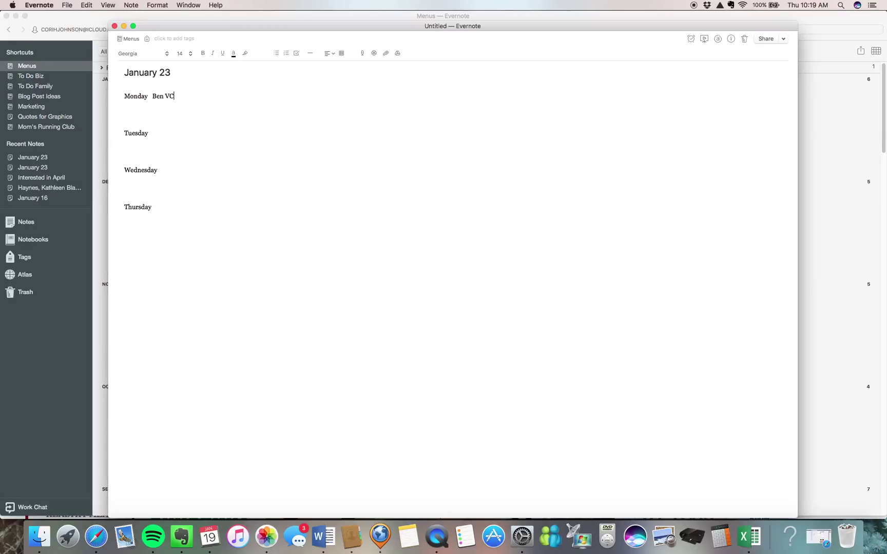
text(D therapy 4:00)
Add the family member's first name and "Winter Warriors" beside the Tuesday heading.
click(157, 133)
text(Wed)
key(BackSpace)
key(BackSpace)
key(BackSpace)
text(Wed)
key(BackSpace)
key(BackSpace)
key(BackSpace)
text(J)
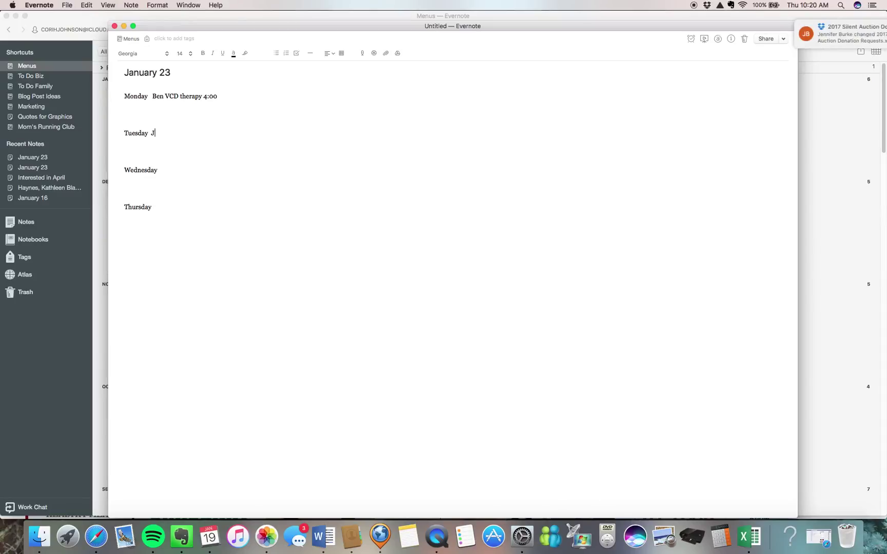
text(ack Winter Wrrio)
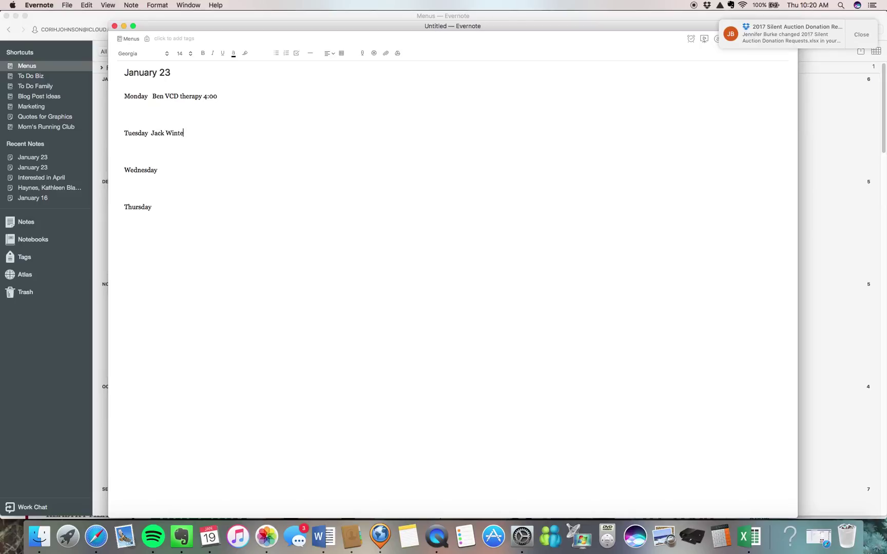
key(BackSpace)
key(BackSpace)
key(BackSpace)
key(BackSpace)
text(arriors)
Add the family member's first name and "Winter Warriors" beside the Thursday heading.
click(161, 173)
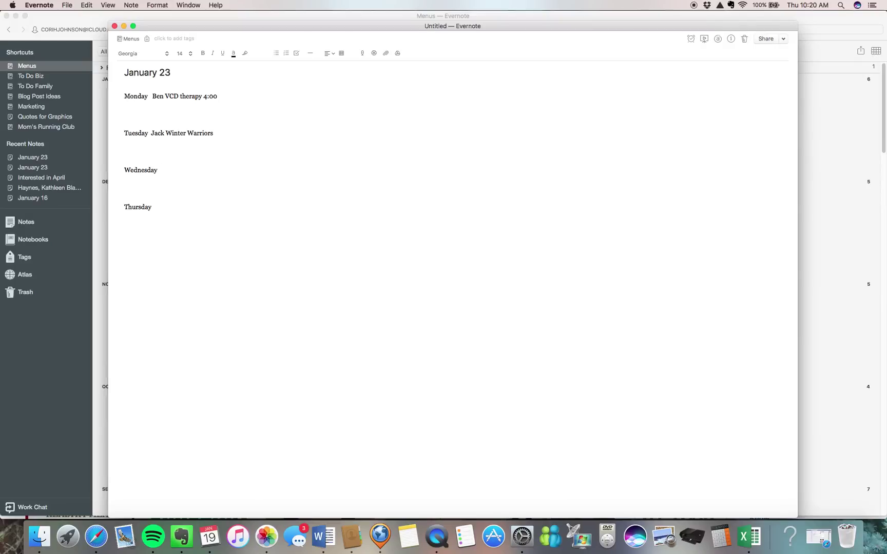
click(170, 206)
text(Jack H)
key(BackSpace)
text(Winter Warrior)
key(BackSpace)
text(s)
Place the cursor on the line below Monday, switch to Pinterest in Safari and open your own profile.
click(130, 108)
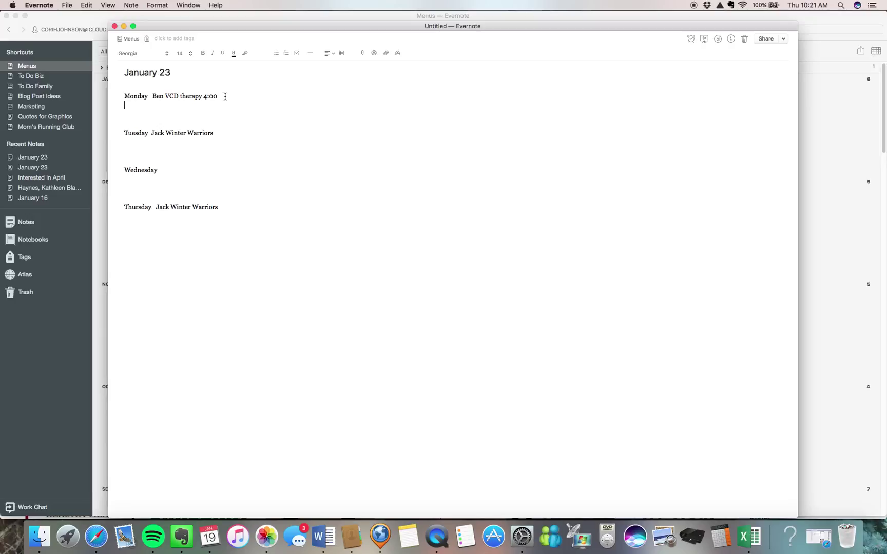
click(97, 539)
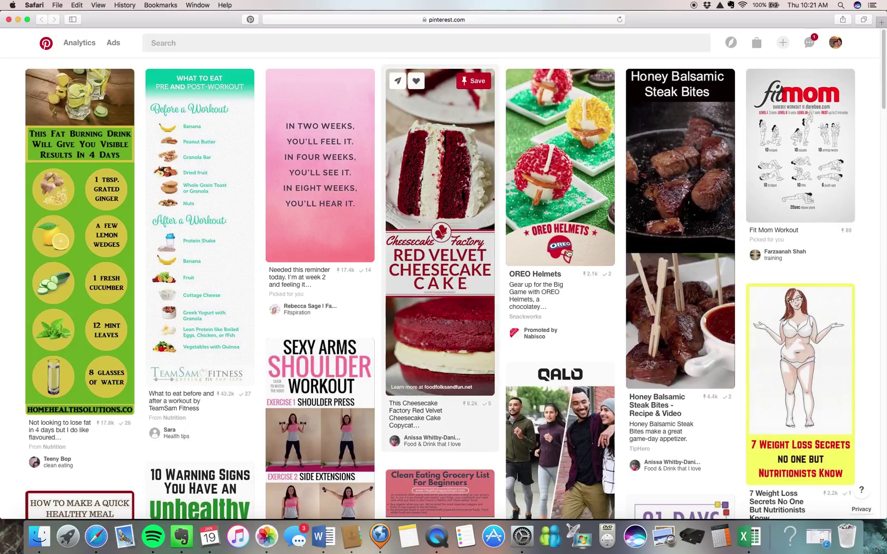
click(838, 46)
click(820, 71)
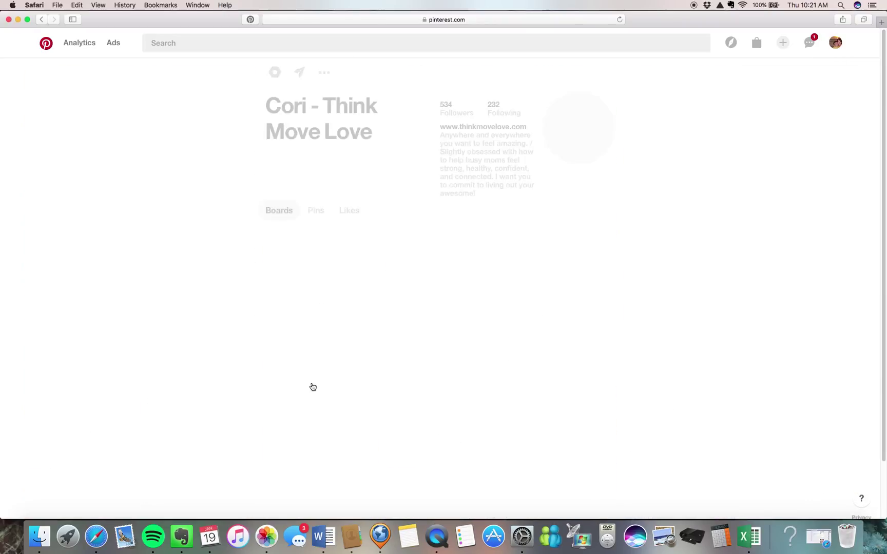
Browse the boards on the Pinterest profile and open the Casseroles board.
scroll(313, 387, down, 3)
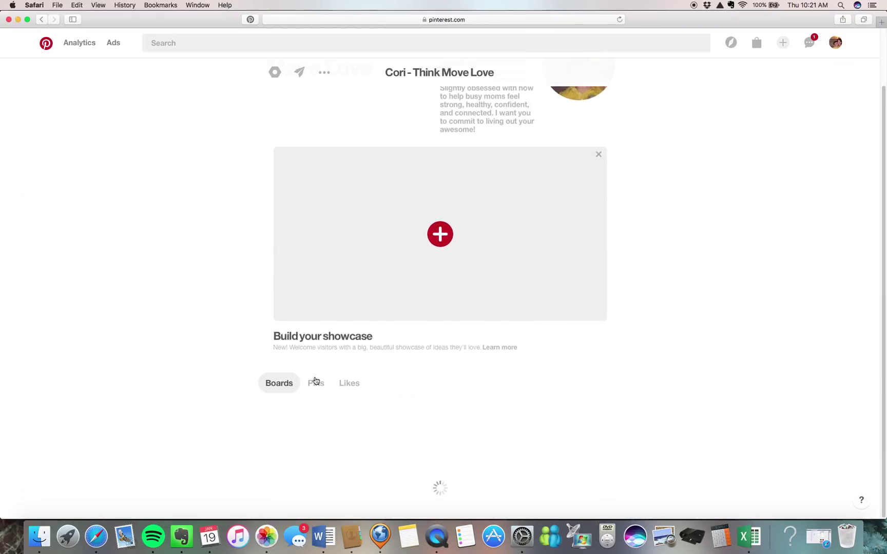
scroll(316, 381, up, 3)
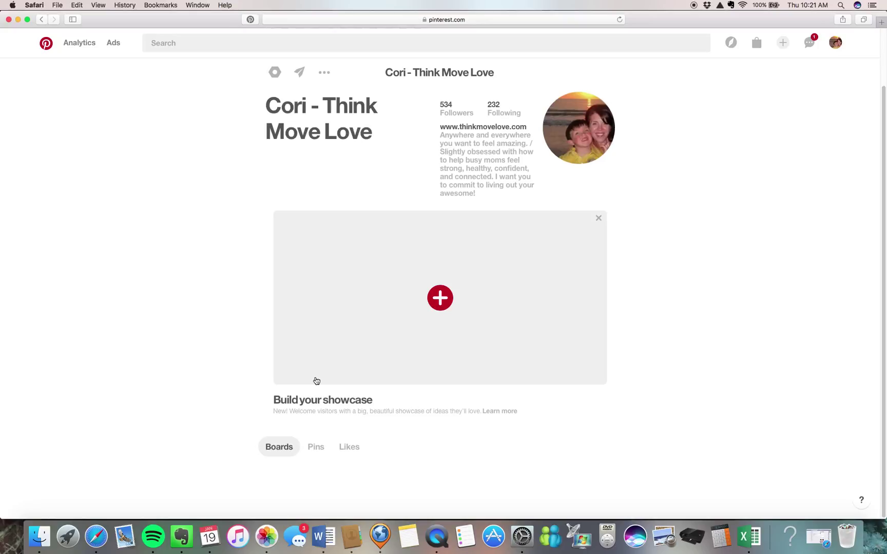
scroll(316, 381, down, 3)
scroll(316, 381, up, 3)
scroll(270, 237, down, 15)
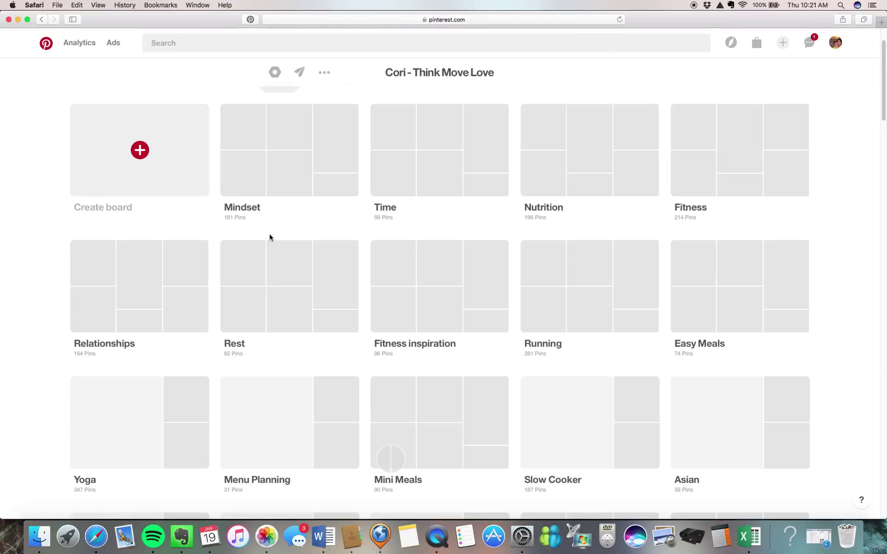
scroll(264, 250, down, 3)
scroll(264, 250, up, 3)
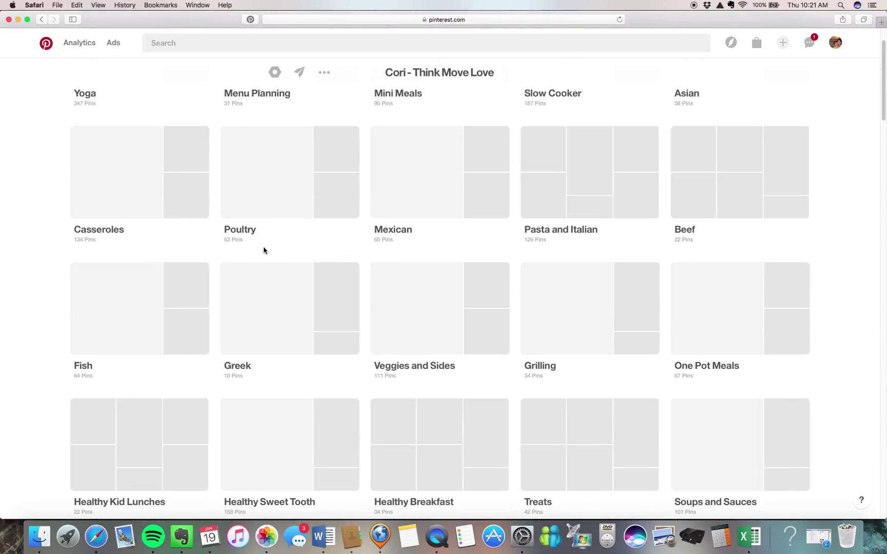
scroll(264, 250, up, 2)
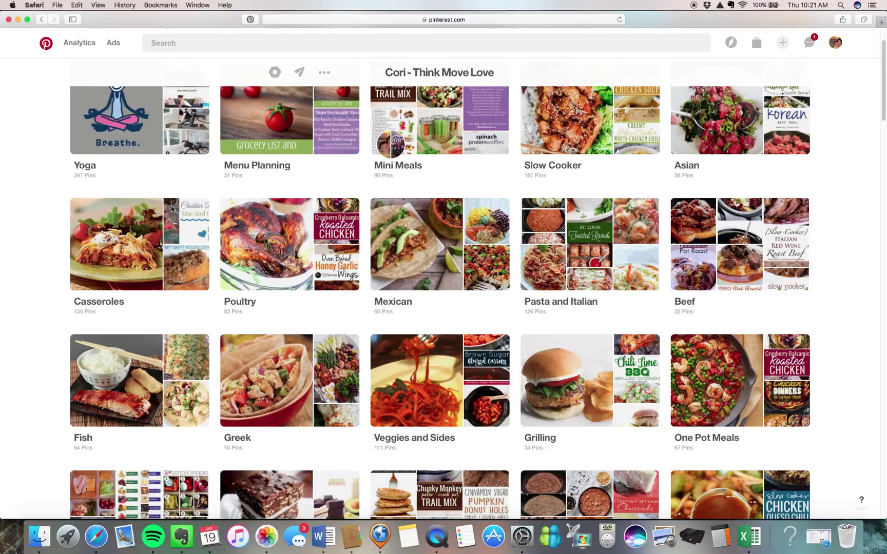
mouse_move(174, 216)
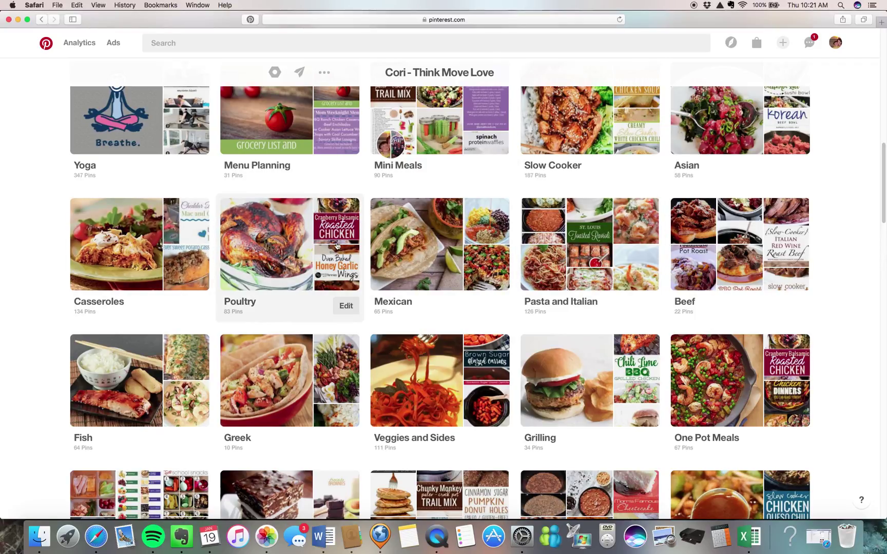
click(133, 244)
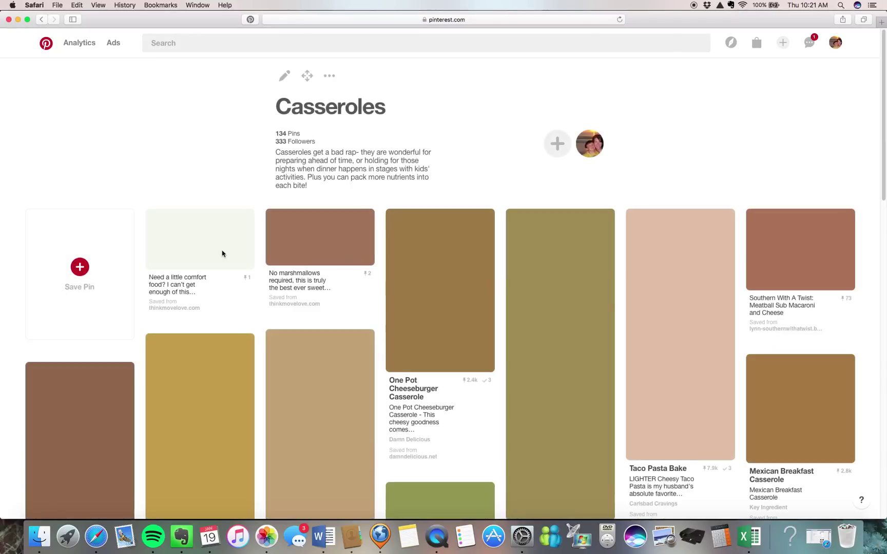
Open the One Pot Cheeseburger Casserole pin and go to its recipe page on damndelicious.net.
mouse_move(317, 254)
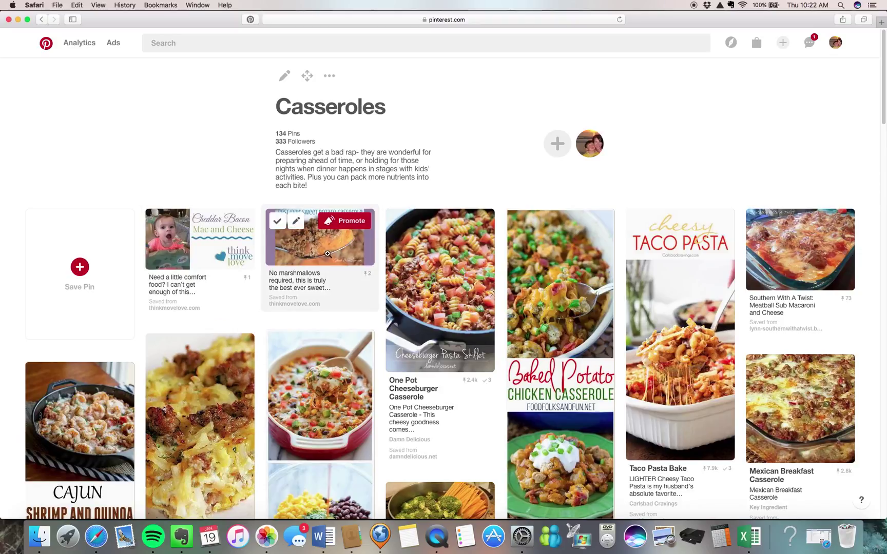
mouse_move(424, 280)
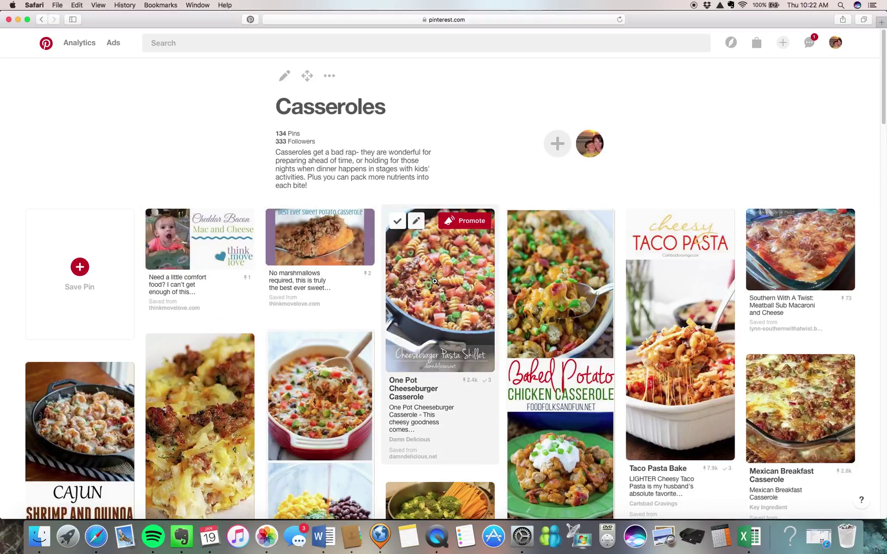
click(434, 281)
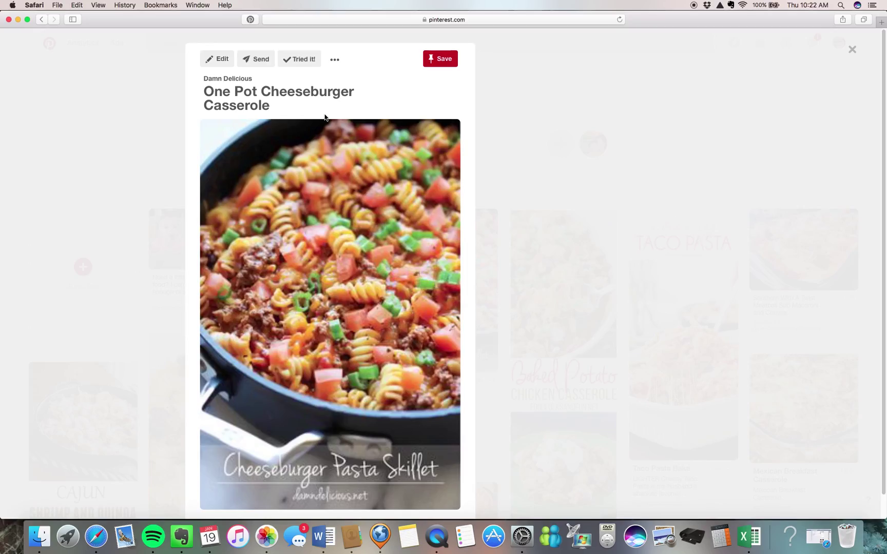
key(super+t)
click(332, 270)
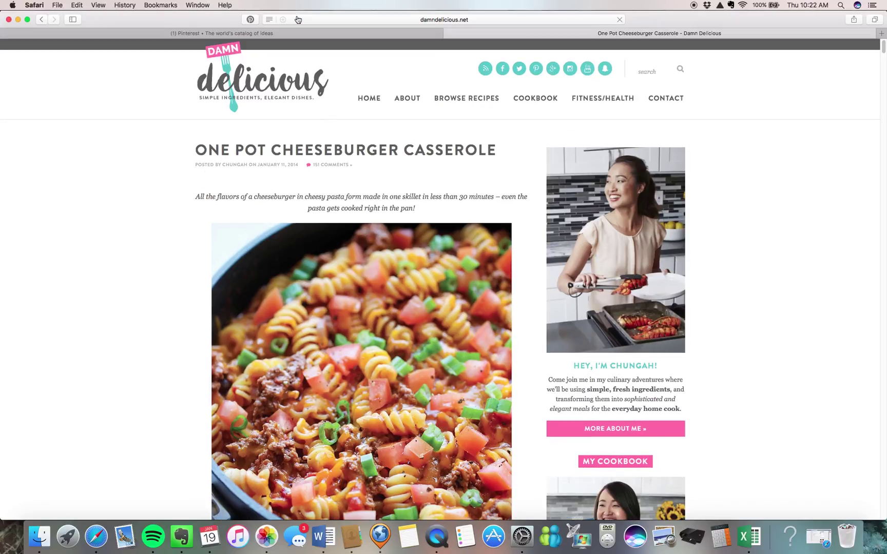
Copy the recipe page's web address, paste it below Monday in the Evernote note and add blank lines after it.
click(284, 20)
key(super+c)
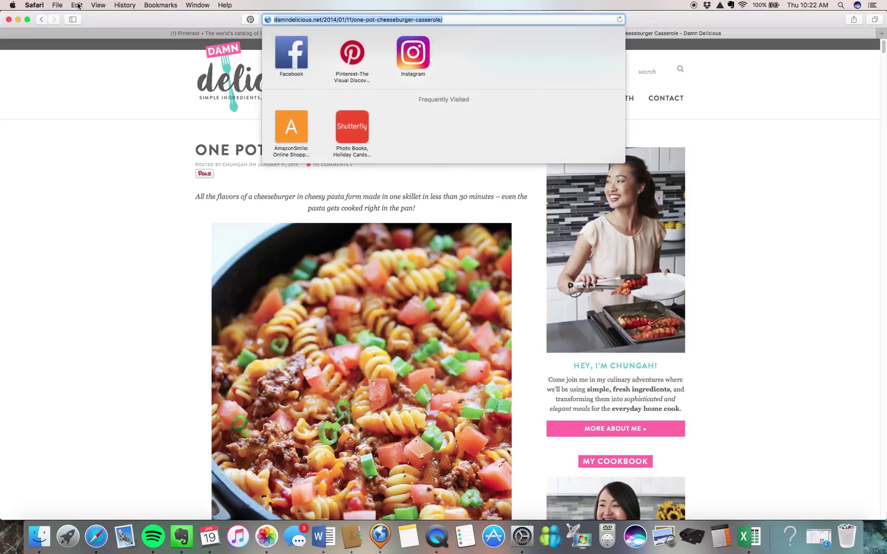
click(77, 5)
key(Escape)
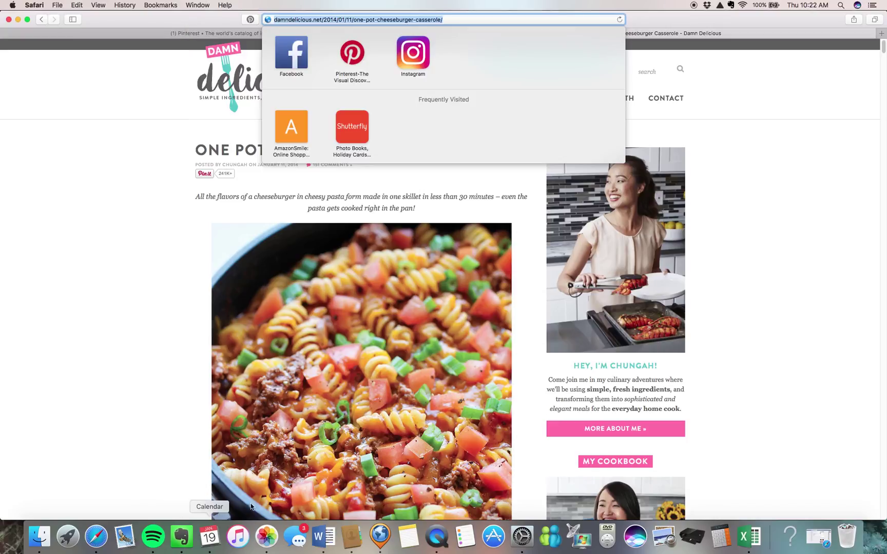
click(181, 536)
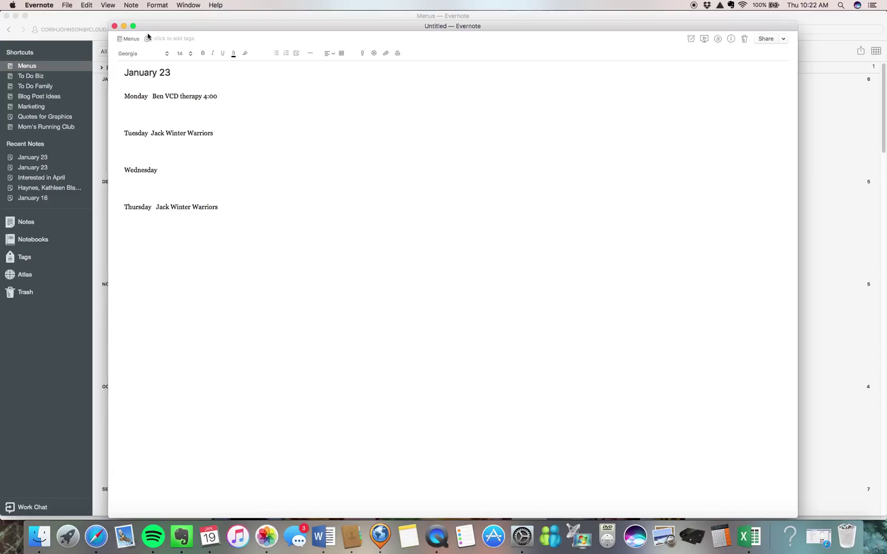
click(86, 6)
click(110, 66)
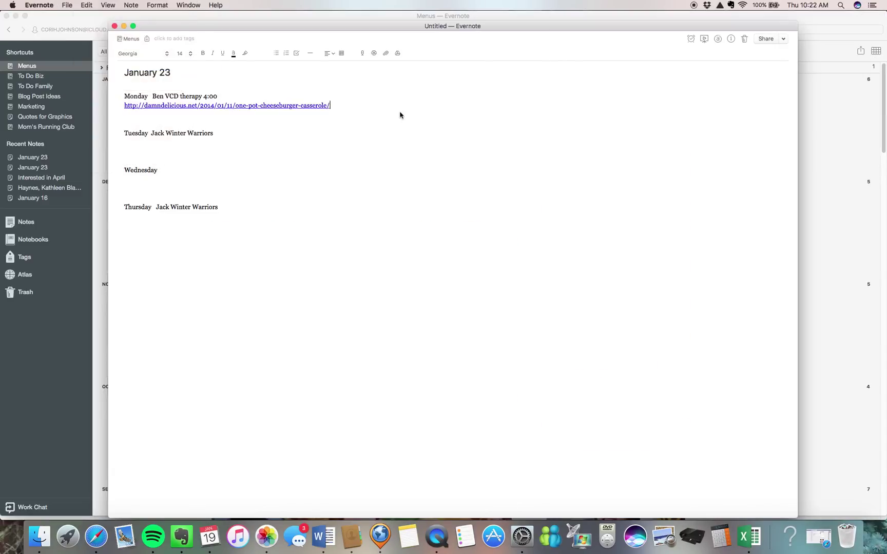
key(Return)
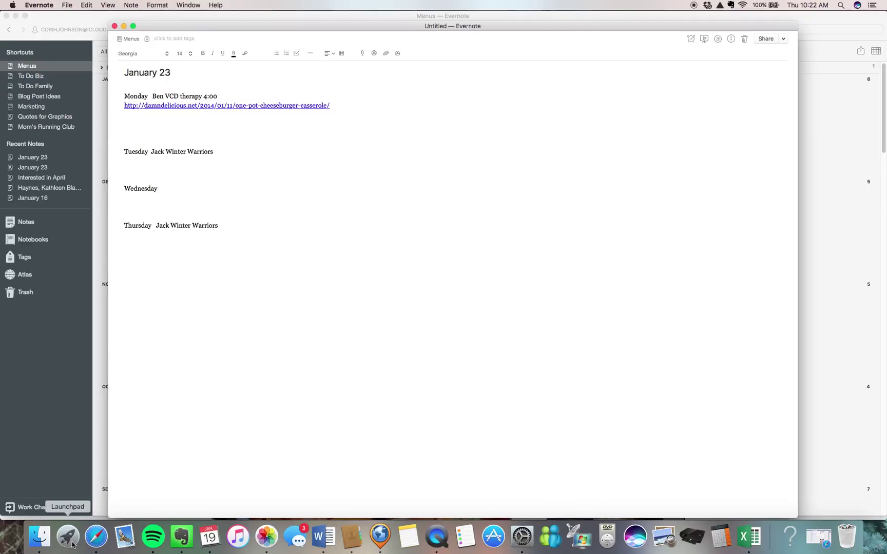
Return to the recipe page in Safari and copy the full ingredients list, from olive oil to green onions.
click(96, 536)
scroll(254, 307, down, 10)
scroll(262, 286, down, 15)
scroll(263, 286, down, 20)
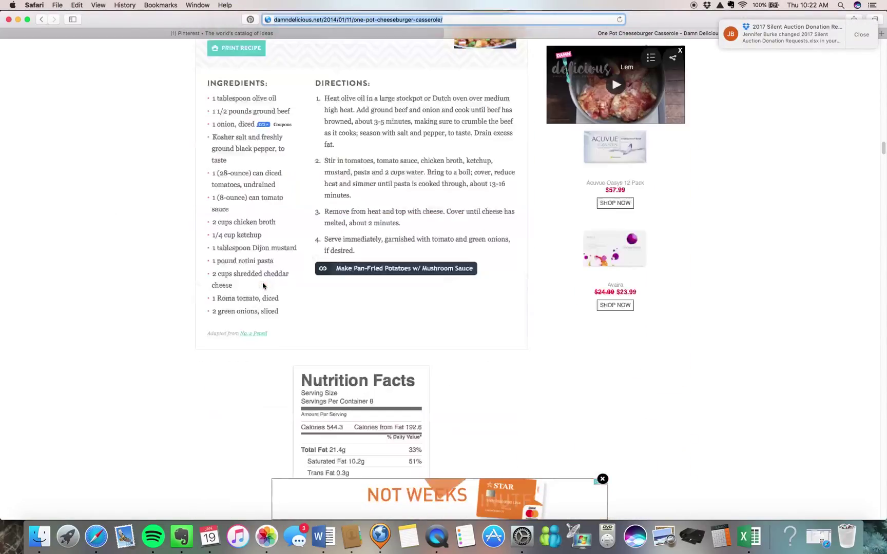
drag(283, 312, 208, 98)
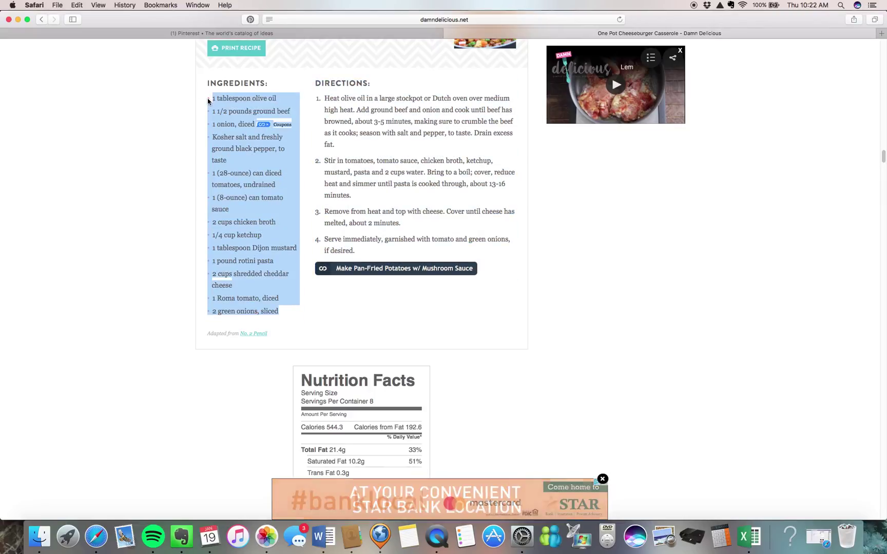
click(77, 5)
click(90, 48)
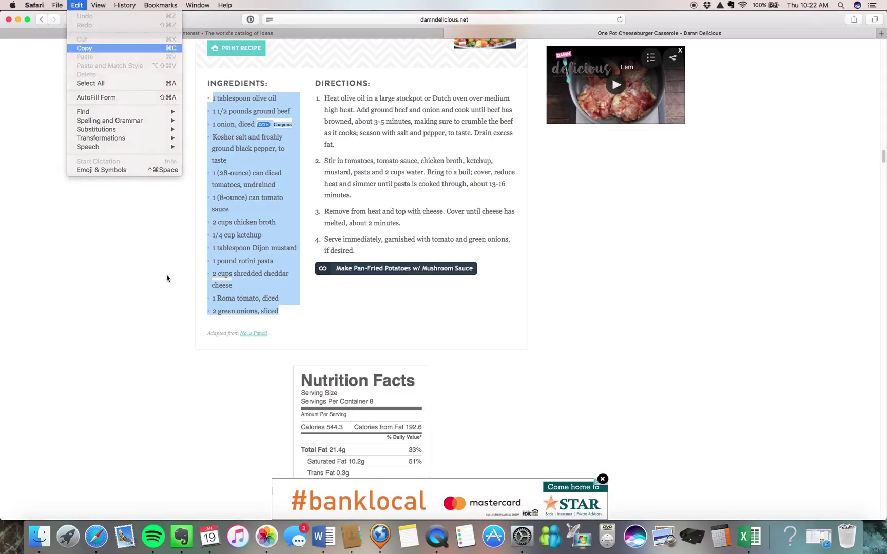
Switch to the Evernote menu note and paste the copied casserole ingredients below the Monday recipe link, matching the note's text style.
click(182, 536)
click(86, 5)
click(88, 5)
click(89, 5)
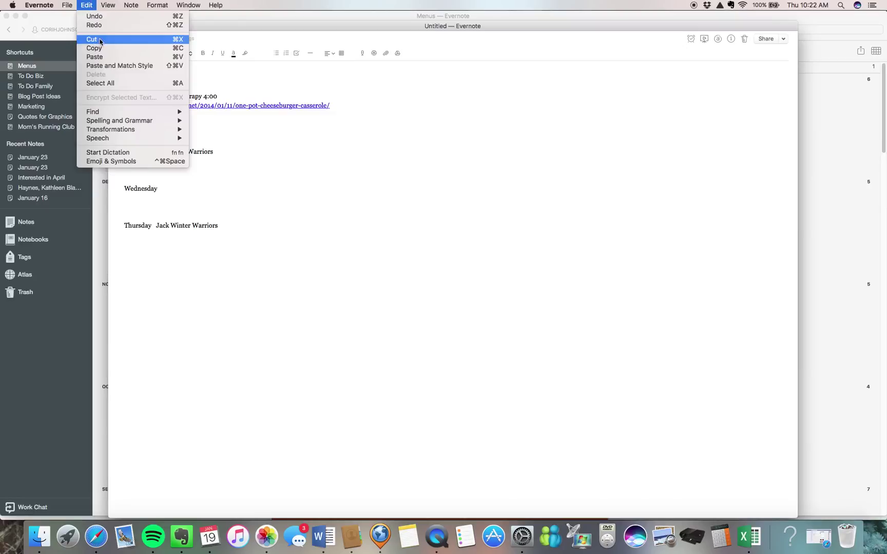
click(116, 66)
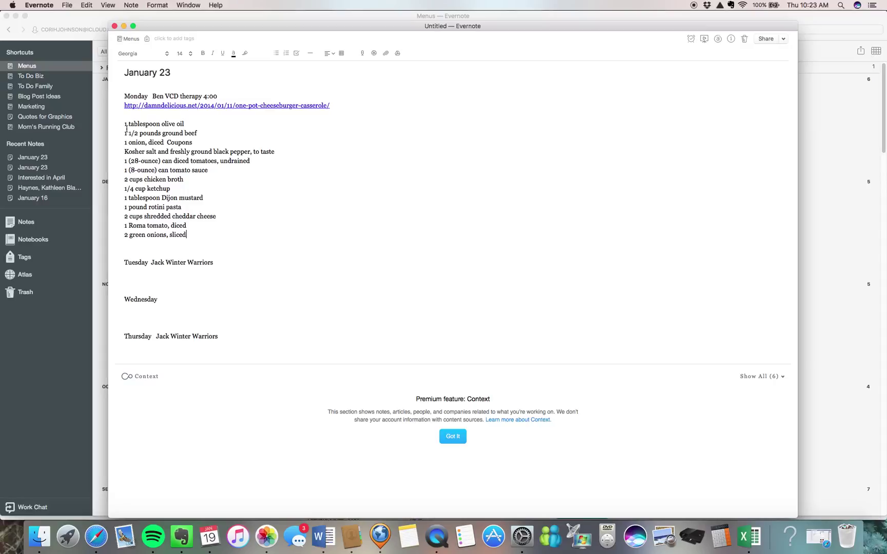
Return to Safari, close the casserole recipe page and go back from the Casseroles board to the Pinterest profile.
click(97, 537)
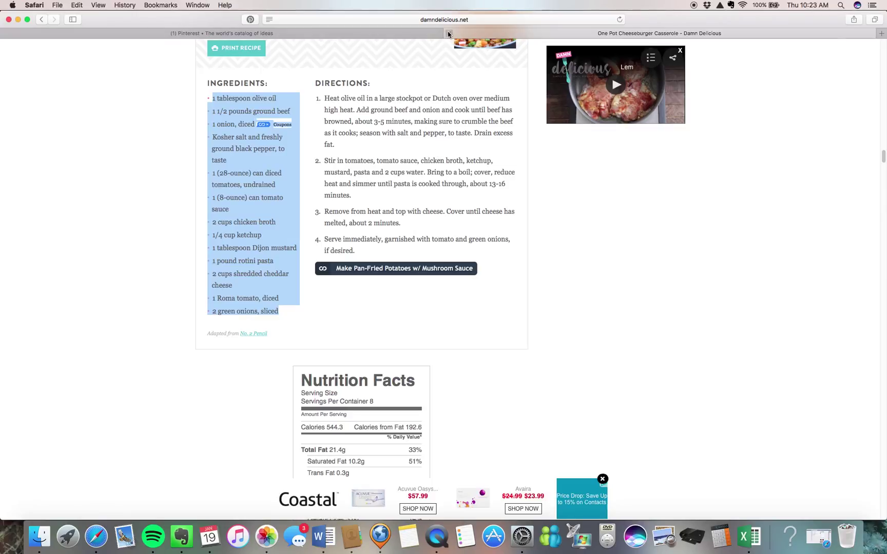
key(super+w)
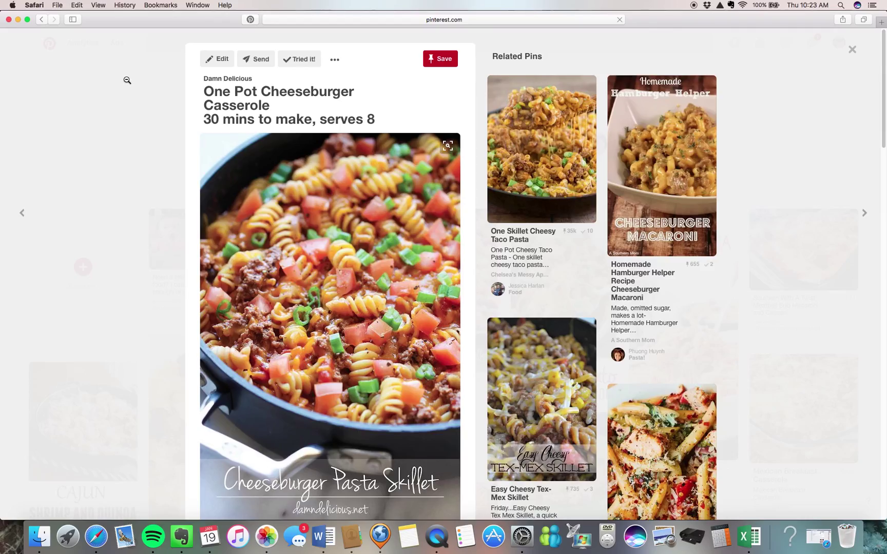
click(45, 33)
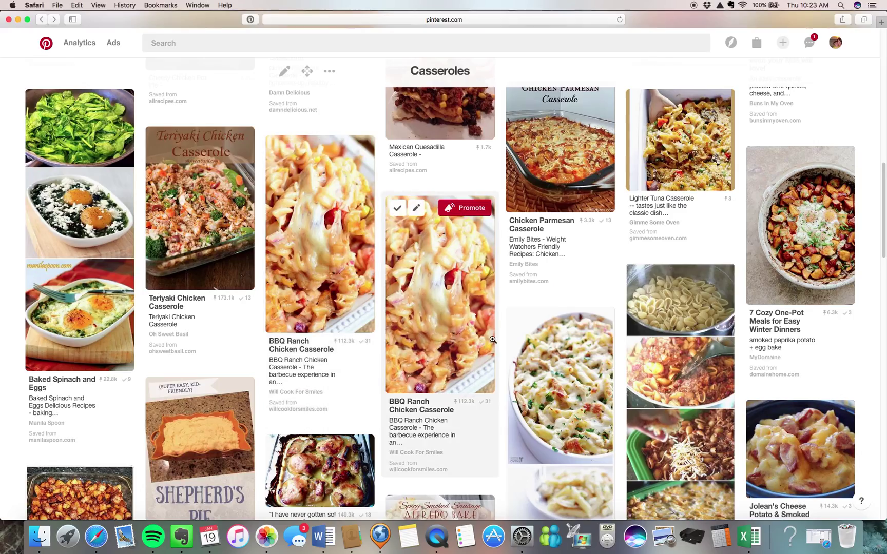
click(42, 21)
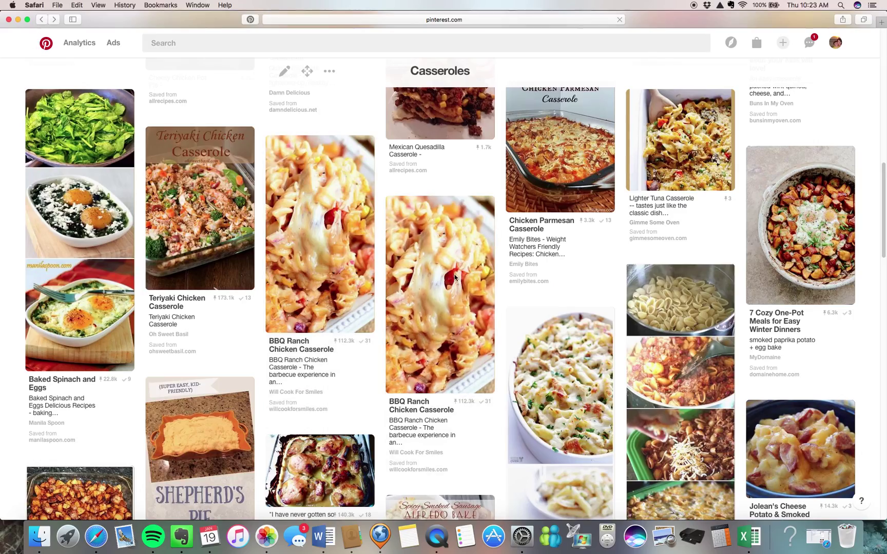
click(39, 23)
click(42, 21)
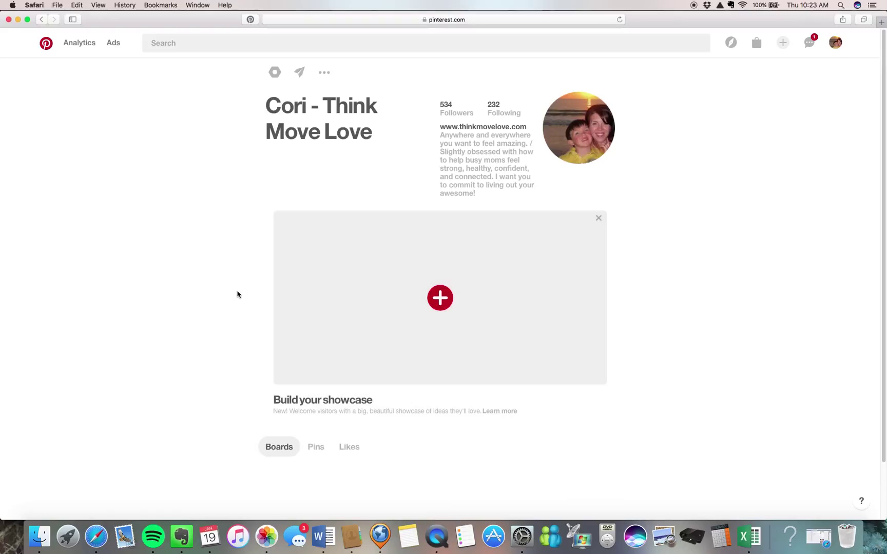
Find the Mexican board among the profile's boards and open it.
scroll(236, 295, down, 3)
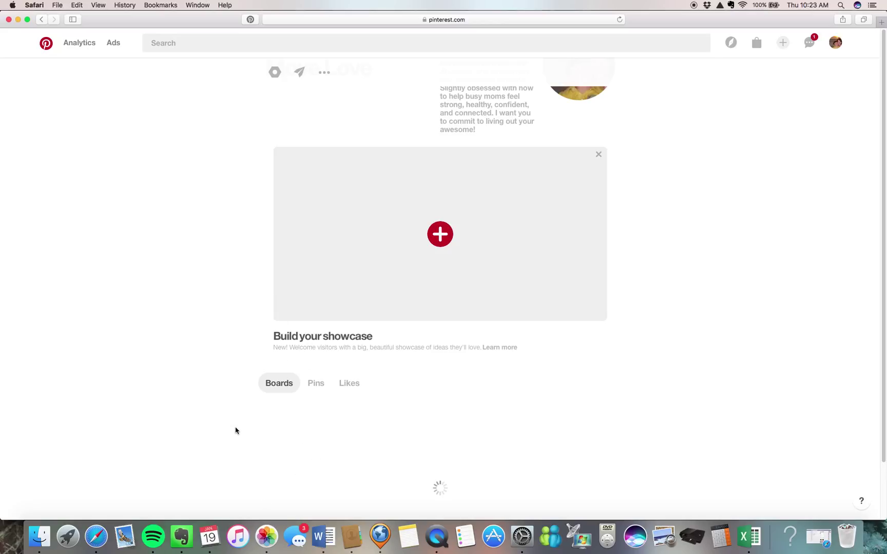
scroll(253, 311, down, 10)
scroll(305, 267, down, 10)
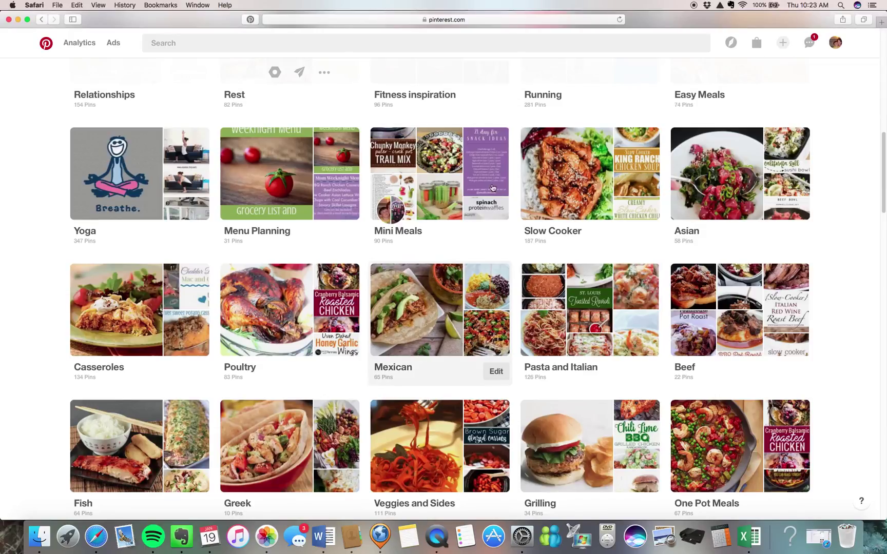
click(435, 313)
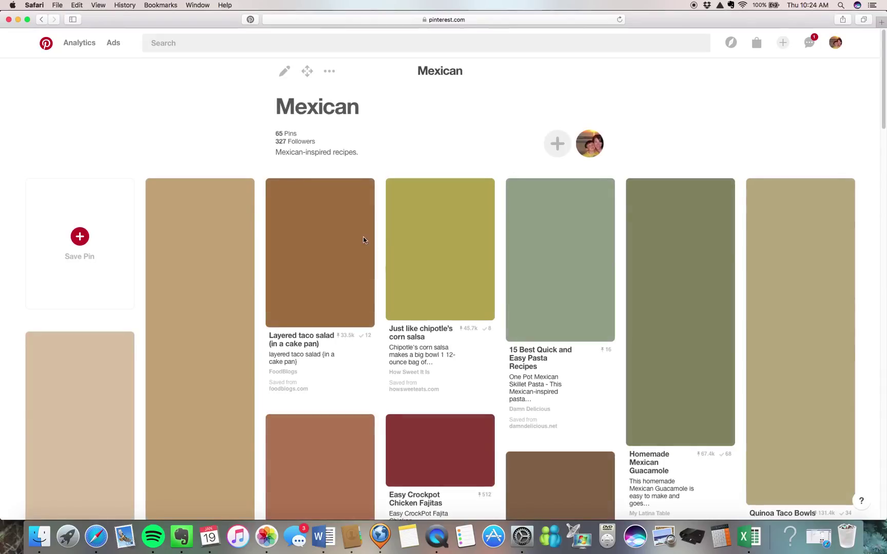
Open the Layered taco salad (in a cake pan) pin and go to its recipe page on foodblogs.com.
mouse_move(362, 239)
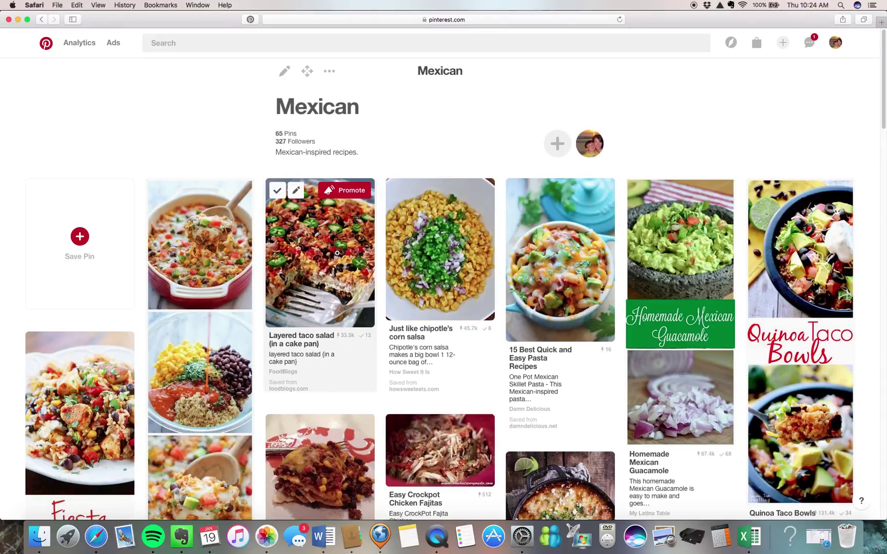
click(355, 201)
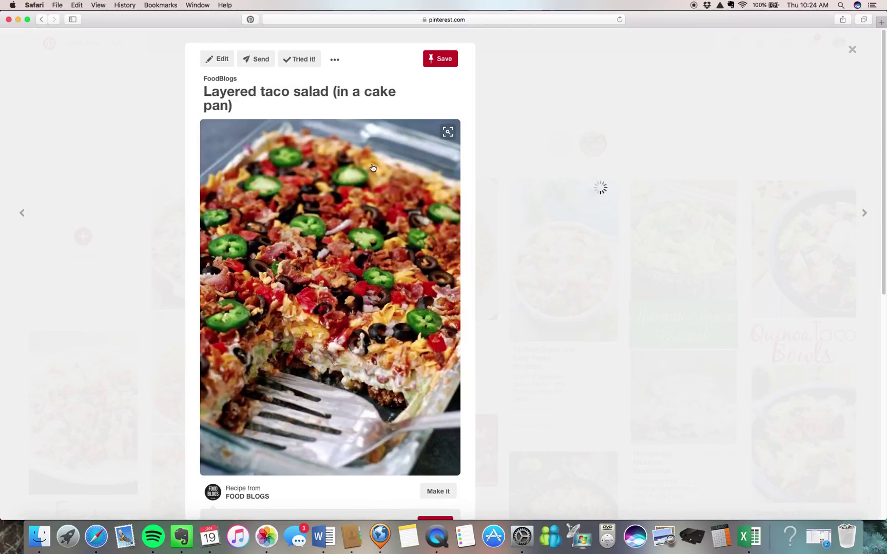
click(383, 184)
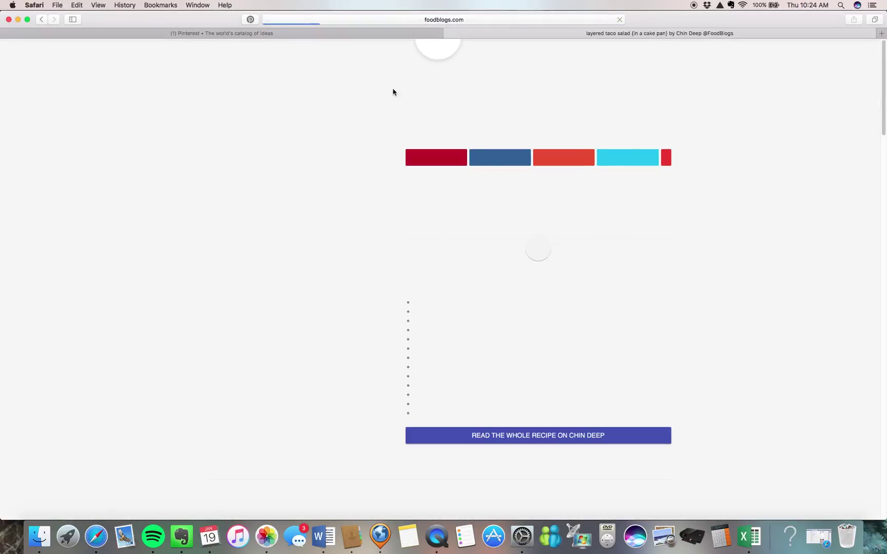
Copy the taco salad page's web address and paste it below Tuesday in the Evernote note, with blank lines after it.
click(302, 21)
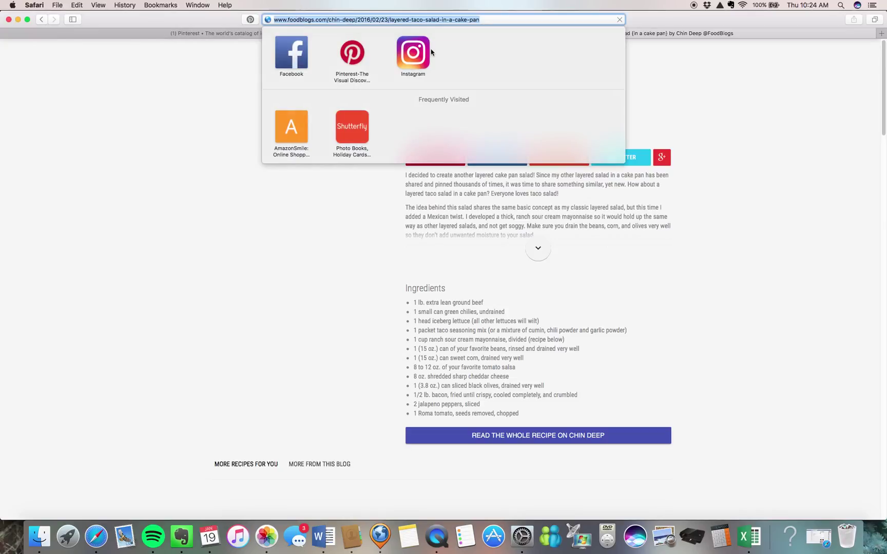
click(77, 5)
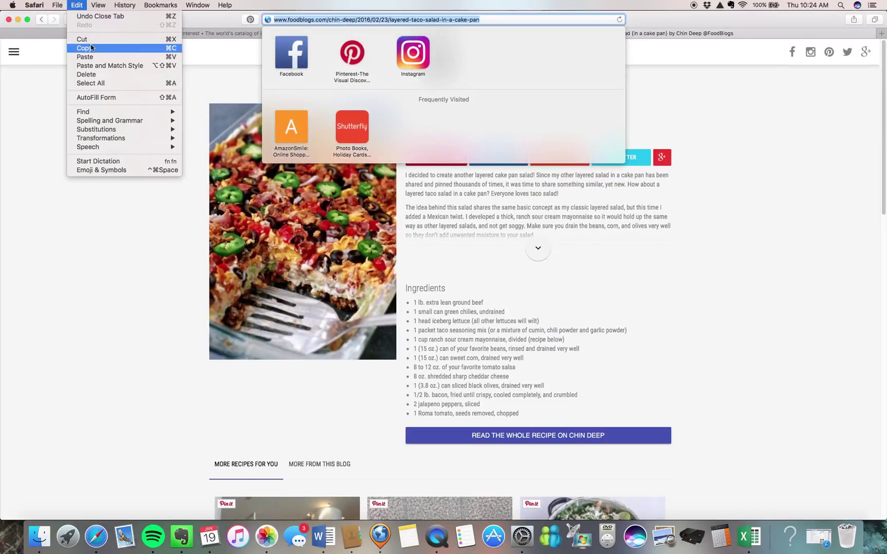
click(80, 46)
click(190, 530)
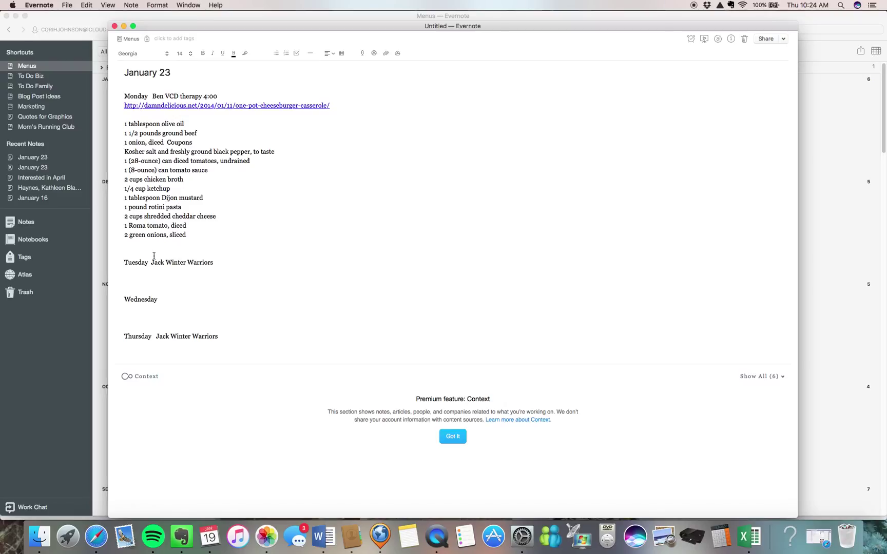
click(84, 4)
click(86, 5)
click(86, 5)
click(115, 60)
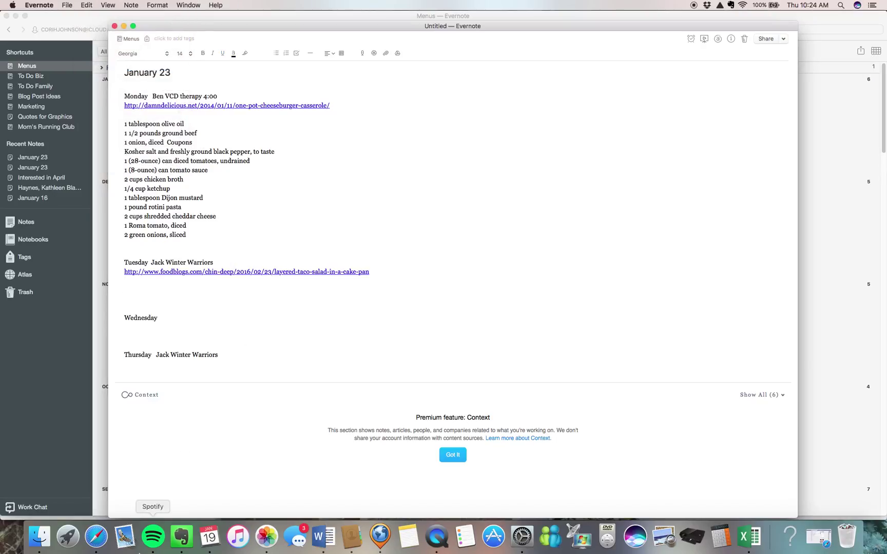
Return to the taco salad page in Safari and copy the full ingredients list, from ground beef to Roma tomato.
click(103, 538)
scroll(329, 340, down, 3)
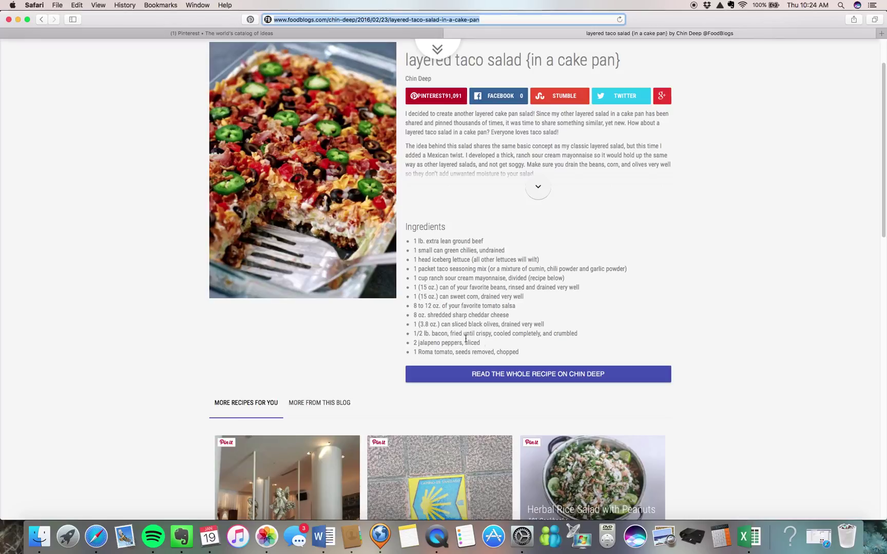
drag(519, 355, 409, 236)
click(81, 5)
click(87, 48)
Paste the ingredients below the Tuesday link in the Evernote note, matching its text style, and close the note.
click(182, 536)
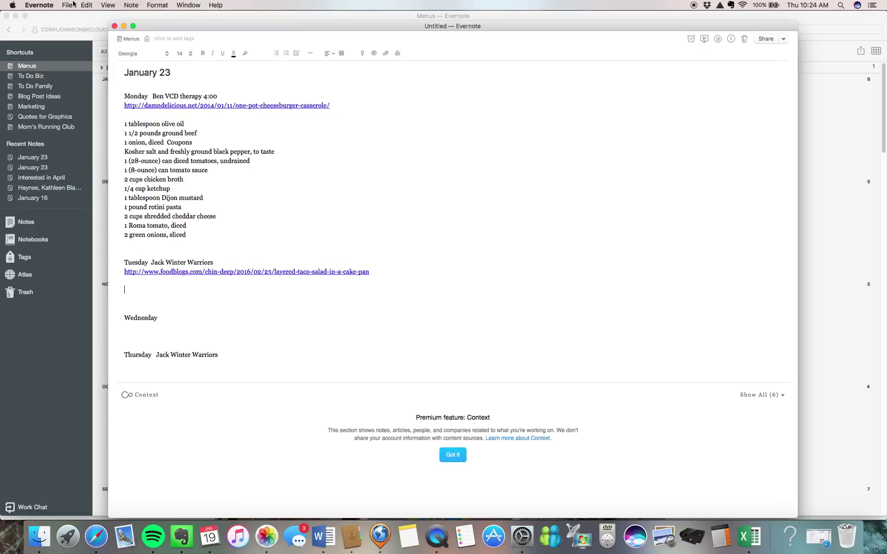
click(86, 5)
click(118, 66)
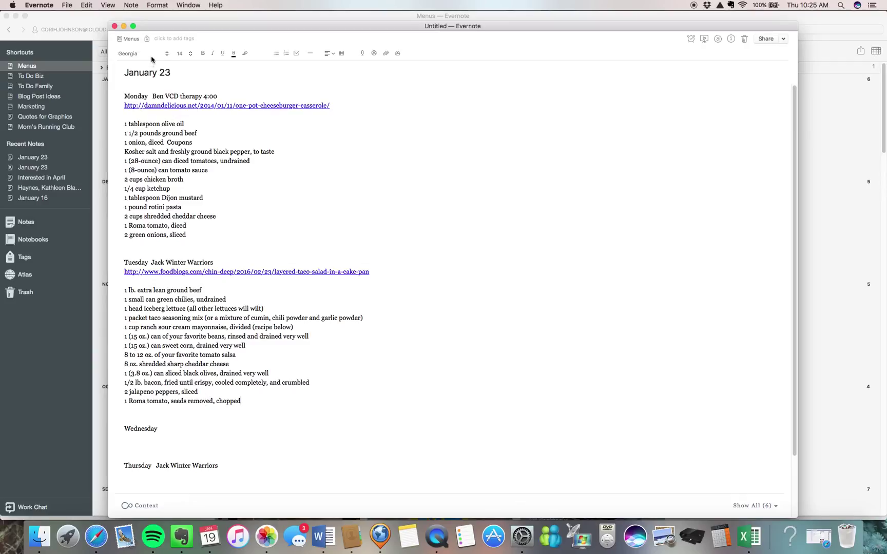
click(115, 26)
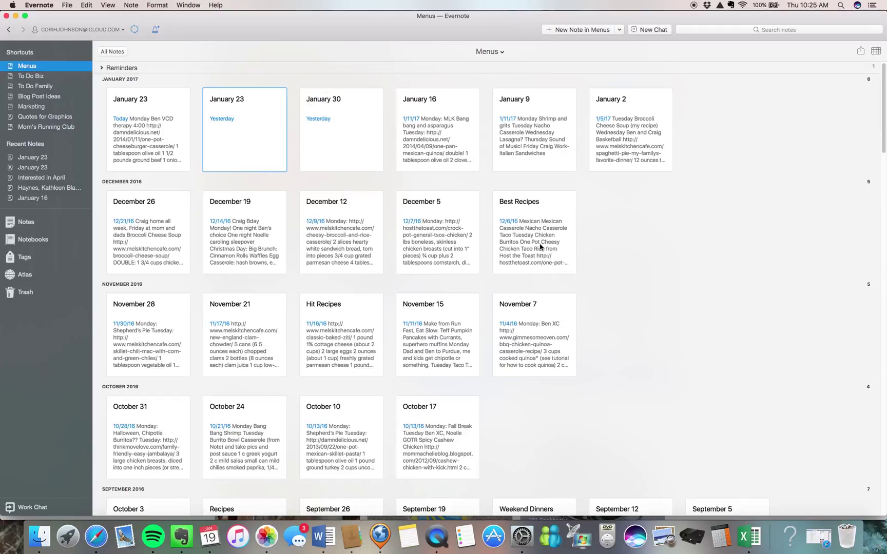
Review the recipe categories in the Best Recipes note, close it, and look through the older weekly menus in the Menus notebook.
double_click(540, 247)
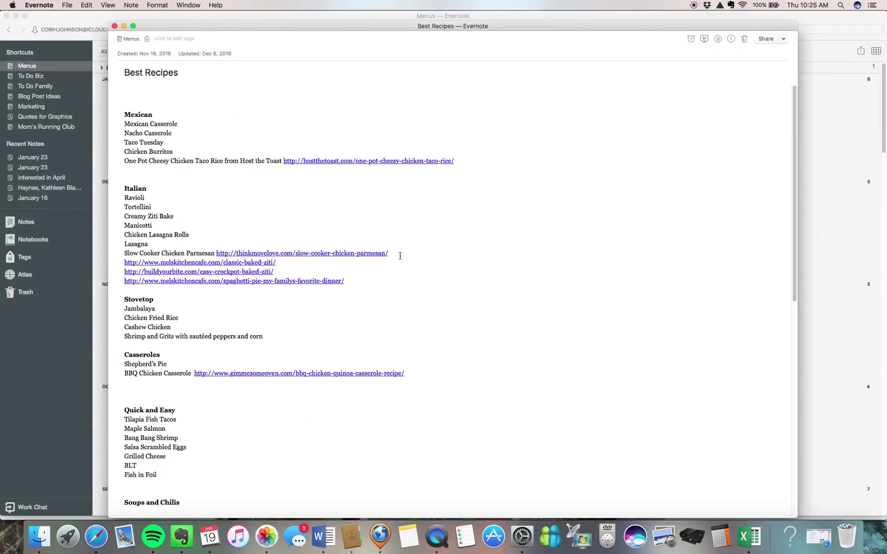
scroll(316, 309, down, 2)
scroll(316, 309, down, 10)
scroll(316, 308, up, 10)
click(115, 26)
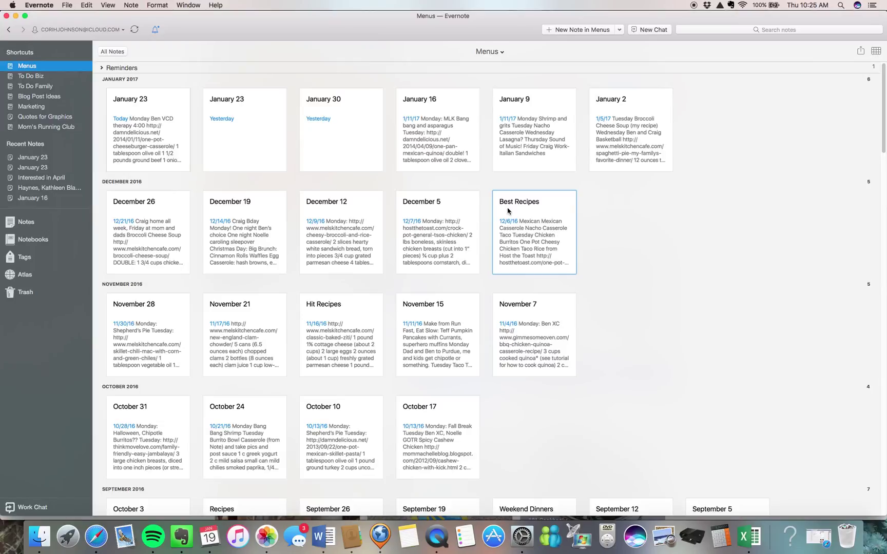
scroll(580, 220, down, 15)
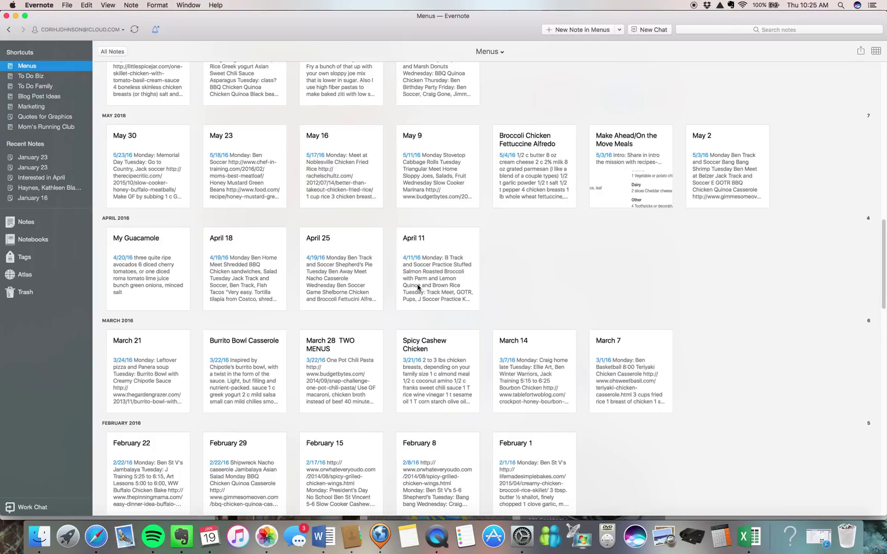
scroll(418, 289, up, 15)
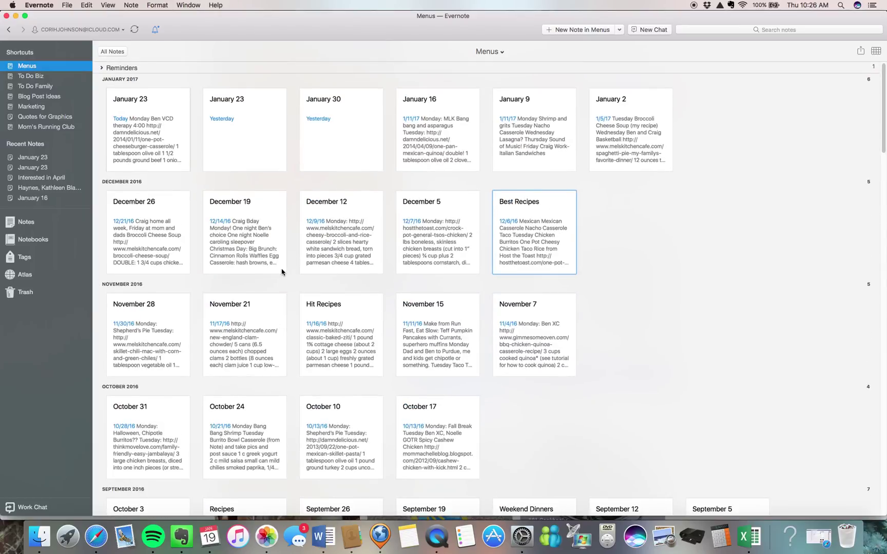